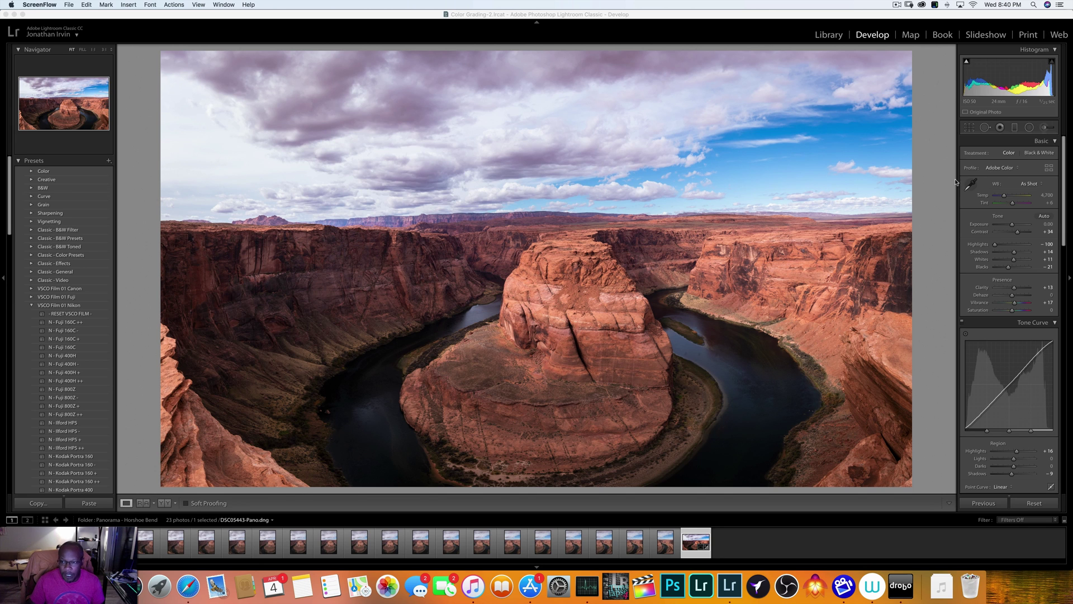
left_click(1001, 167)
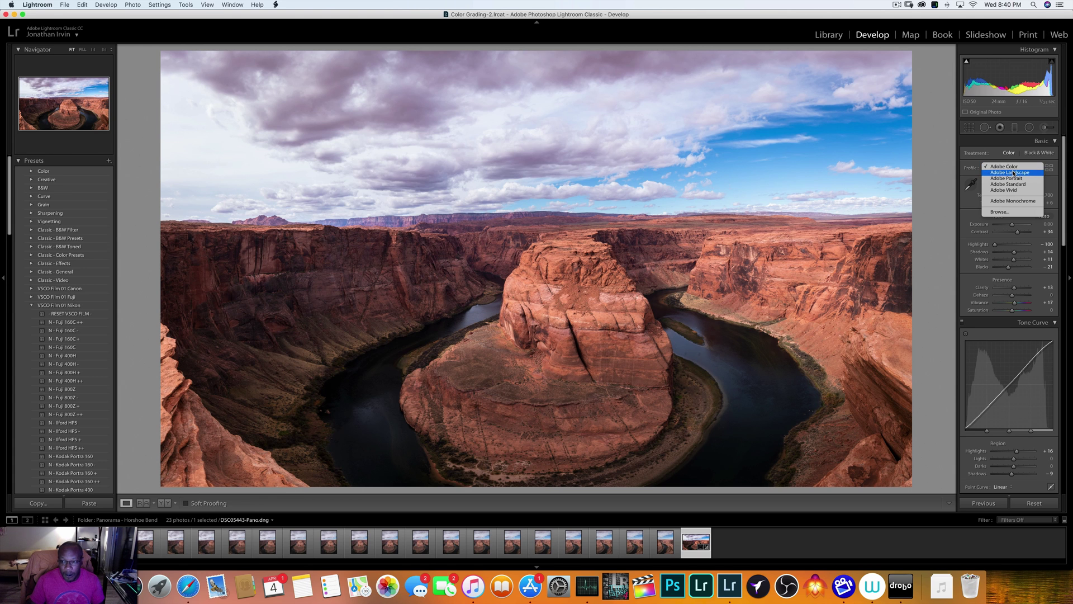
left_click(1013, 173)
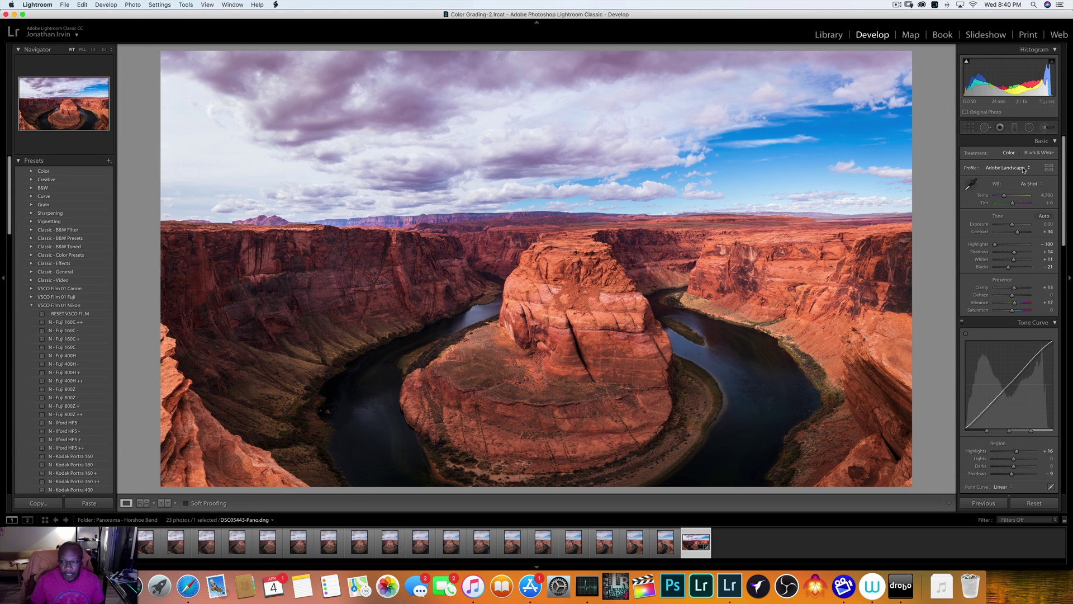
left_click(1028, 168)
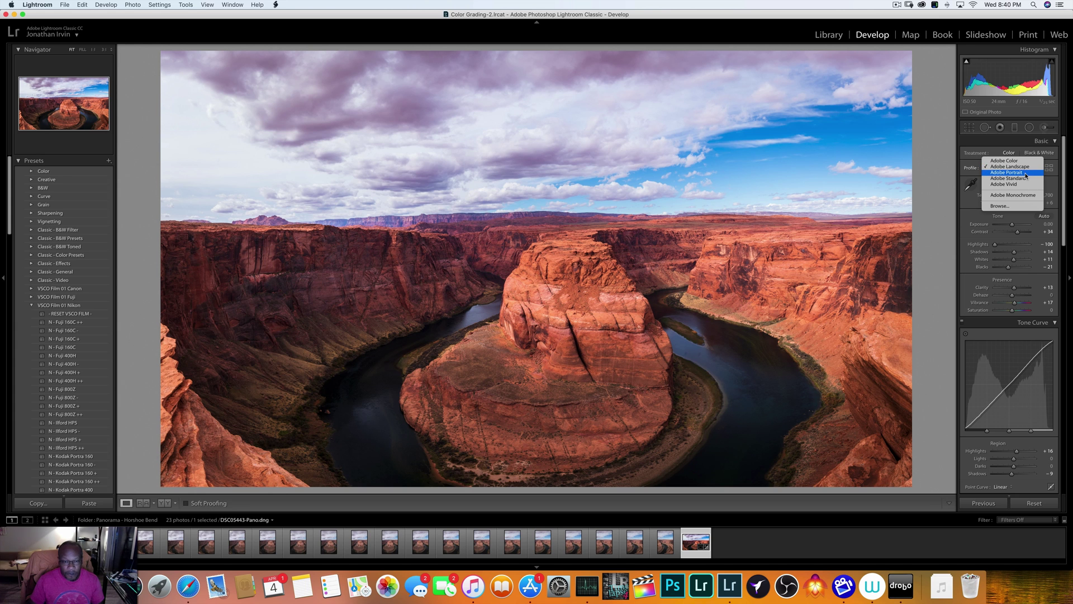
left_click(1027, 175)
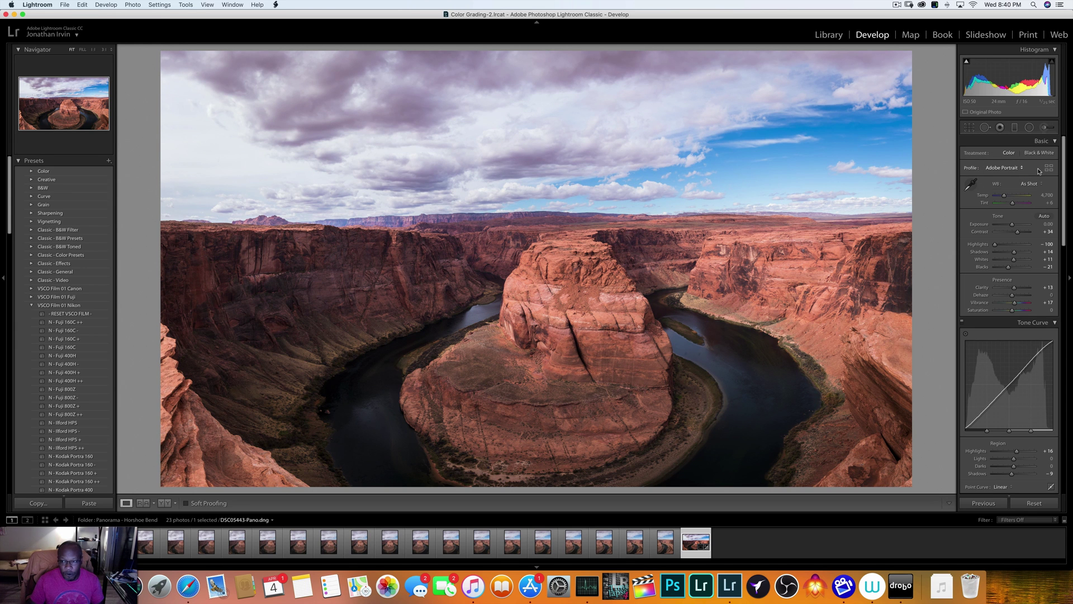
left_click(1023, 170)
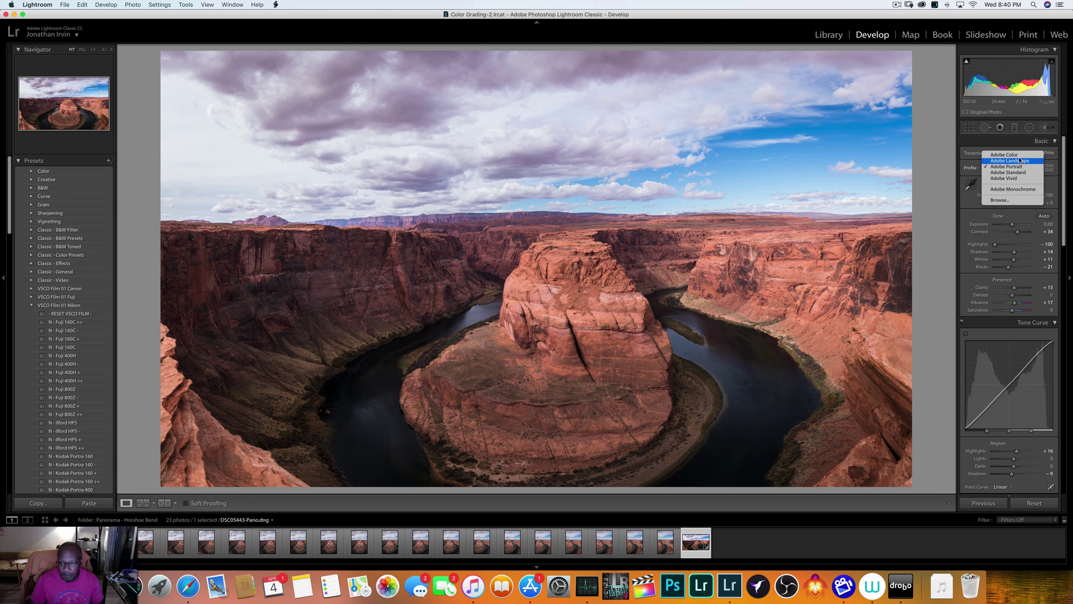
left_click(1019, 158)
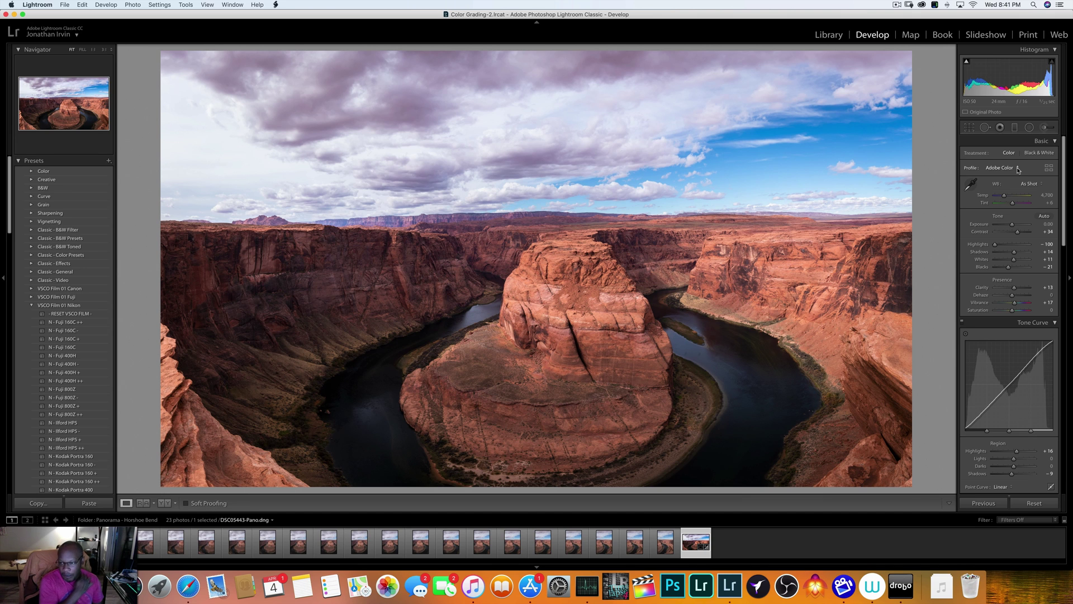
Step: Open the full profile browser and preview Adobe Color on the panorama
left_click(1048, 169)
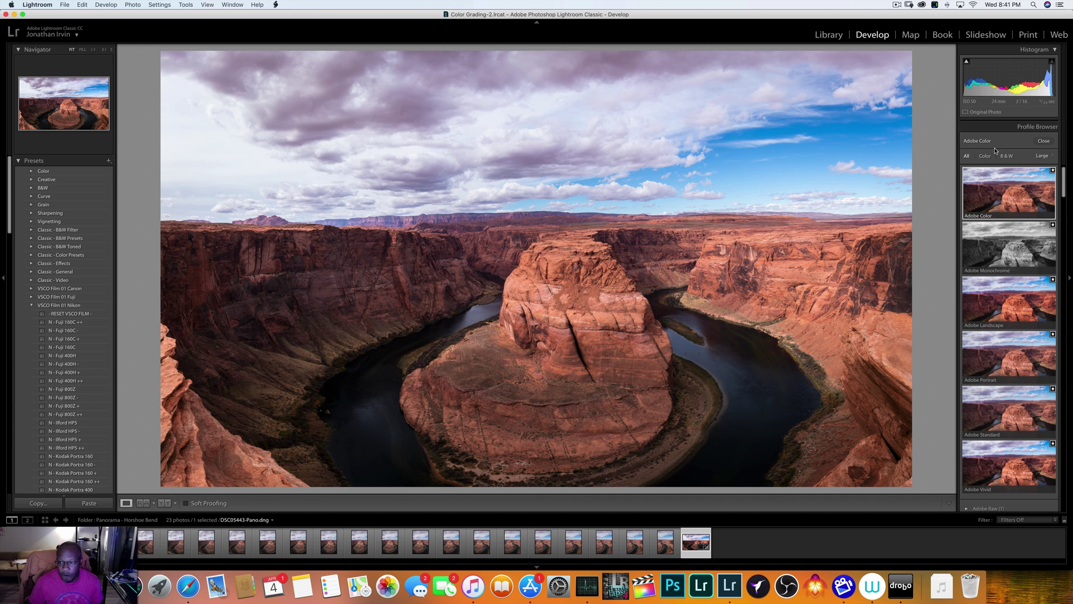
left_click(993, 189)
scroll(993, 188, "down", 5)
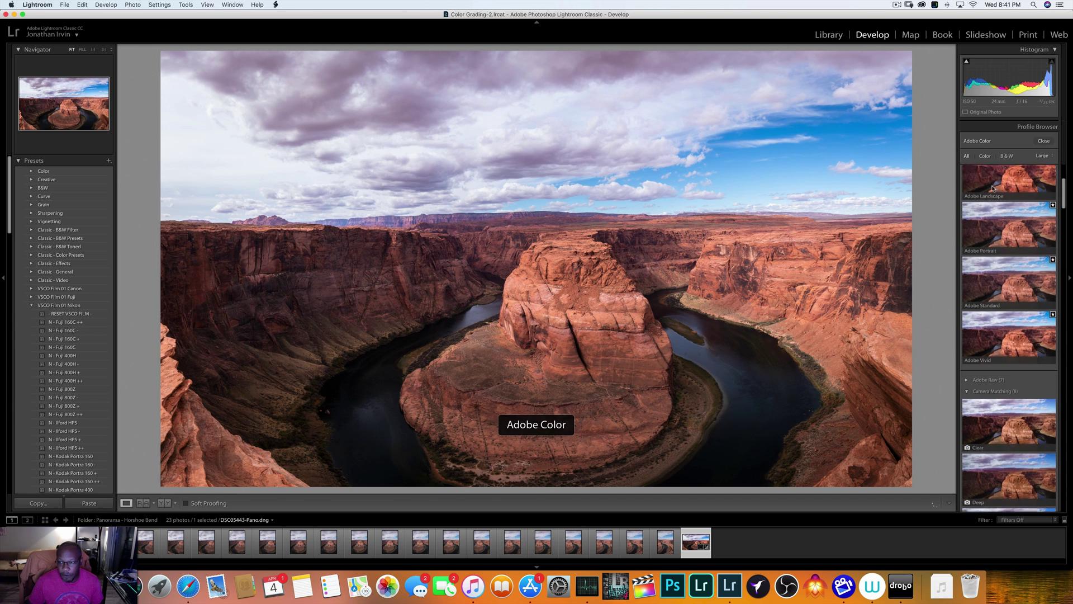
scroll(993, 188, "down", 2)
scroll(979, 186, "up", 6)
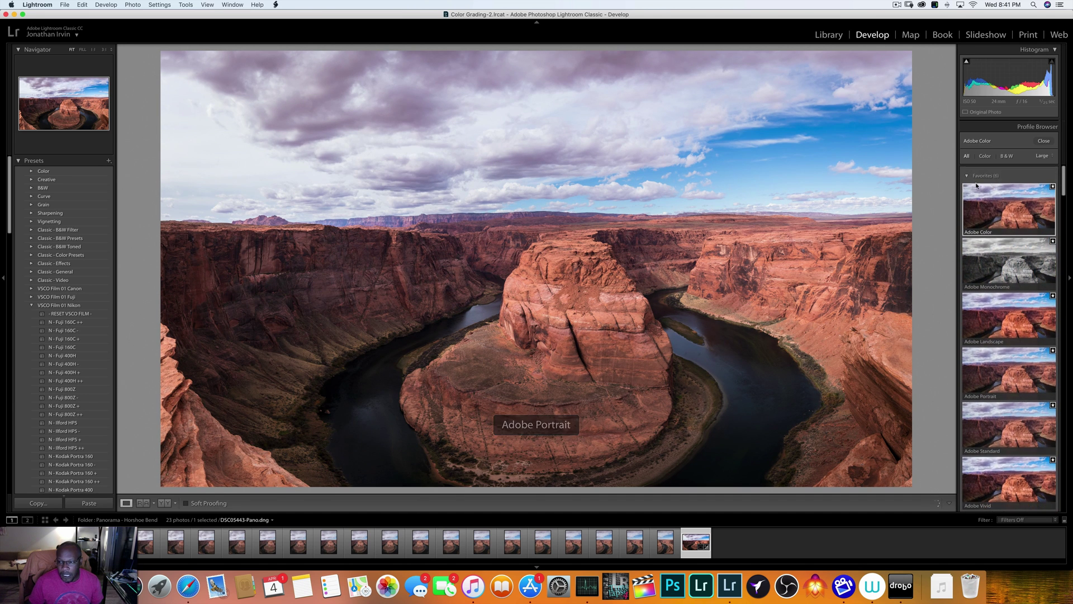
Step: Compare the Adobe Raw profiles Adobe Color, Adobe Landscape and Adobe Portrait
left_click(967, 177)
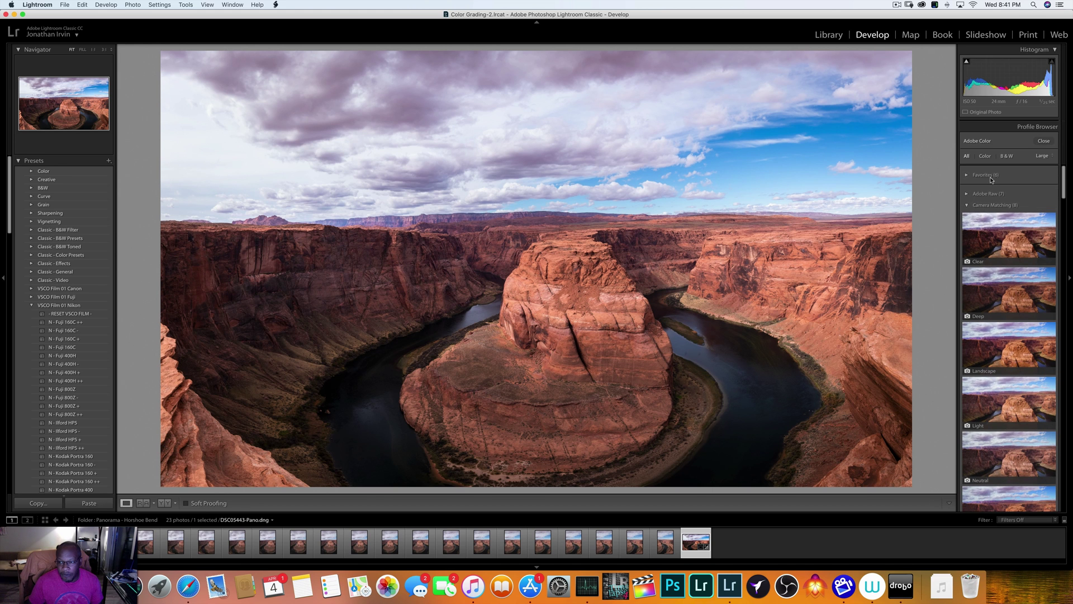
left_click(967, 194)
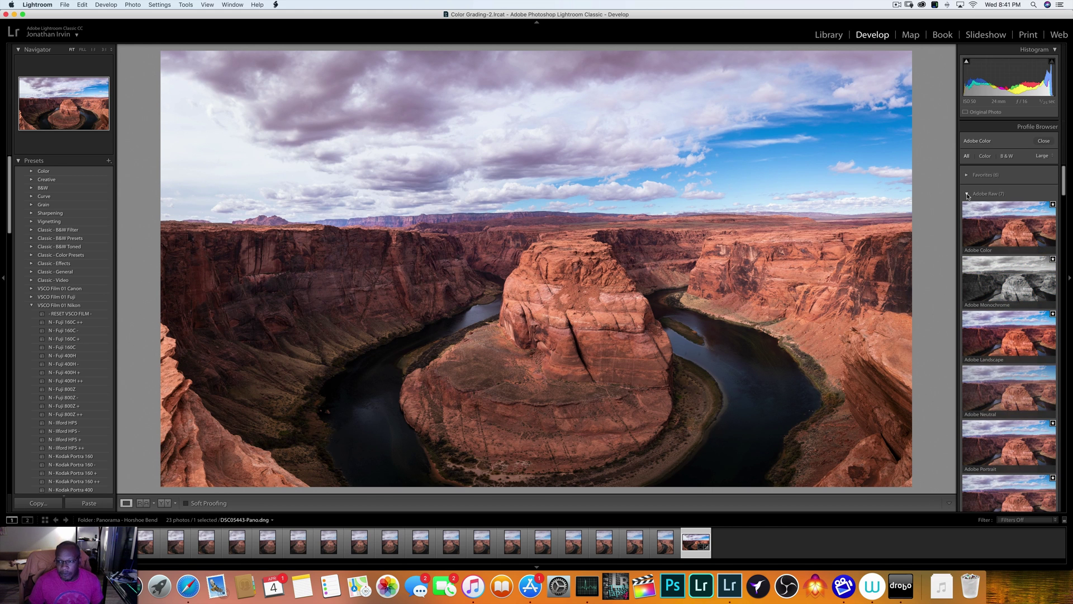
left_click(1001, 223)
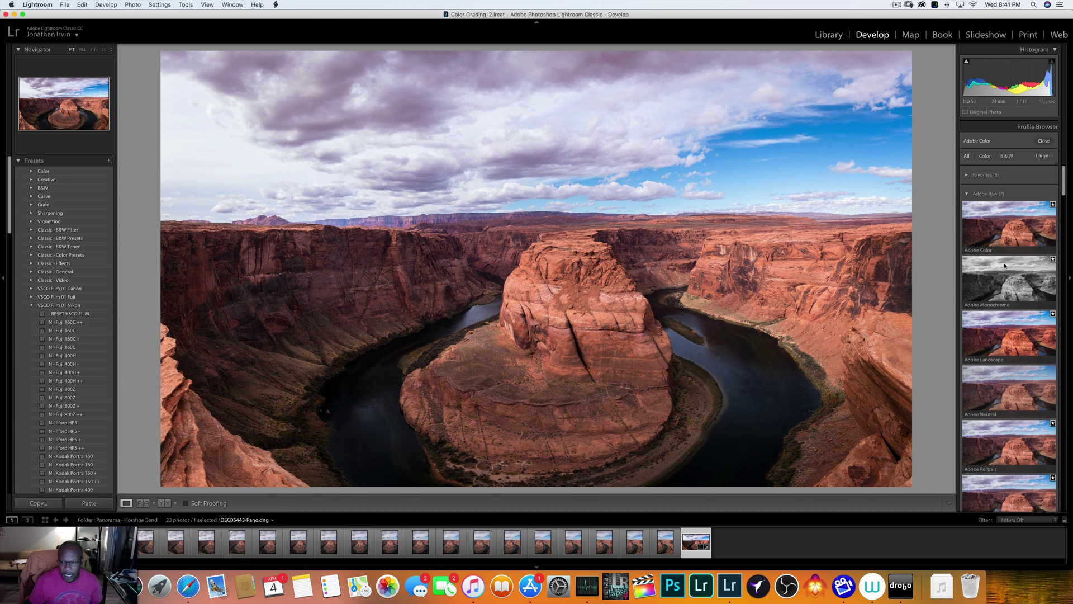
left_click(1004, 336)
left_click(1006, 445)
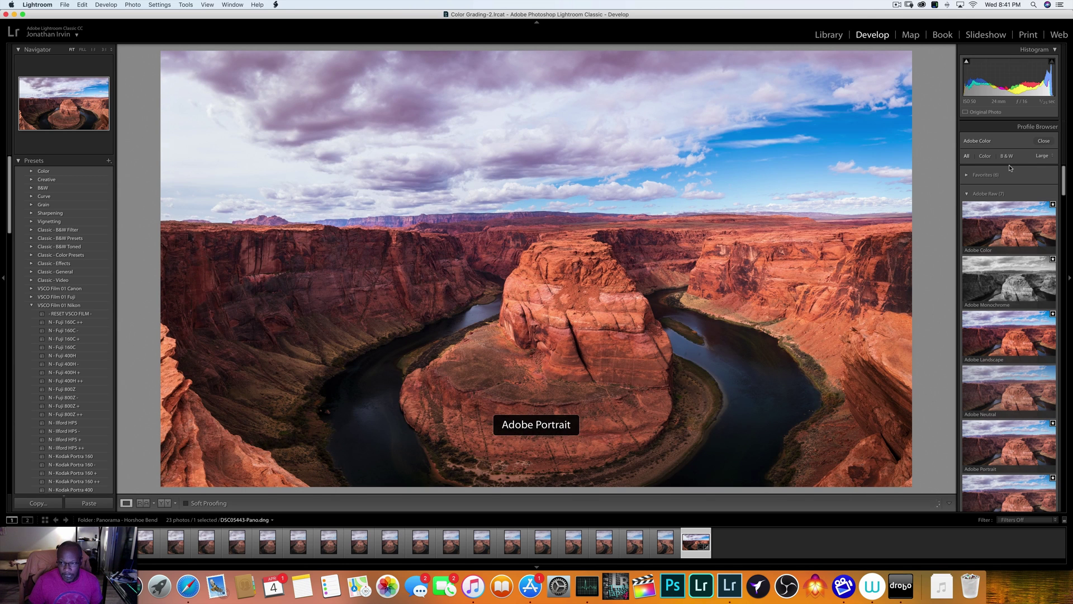
left_click(966, 194)
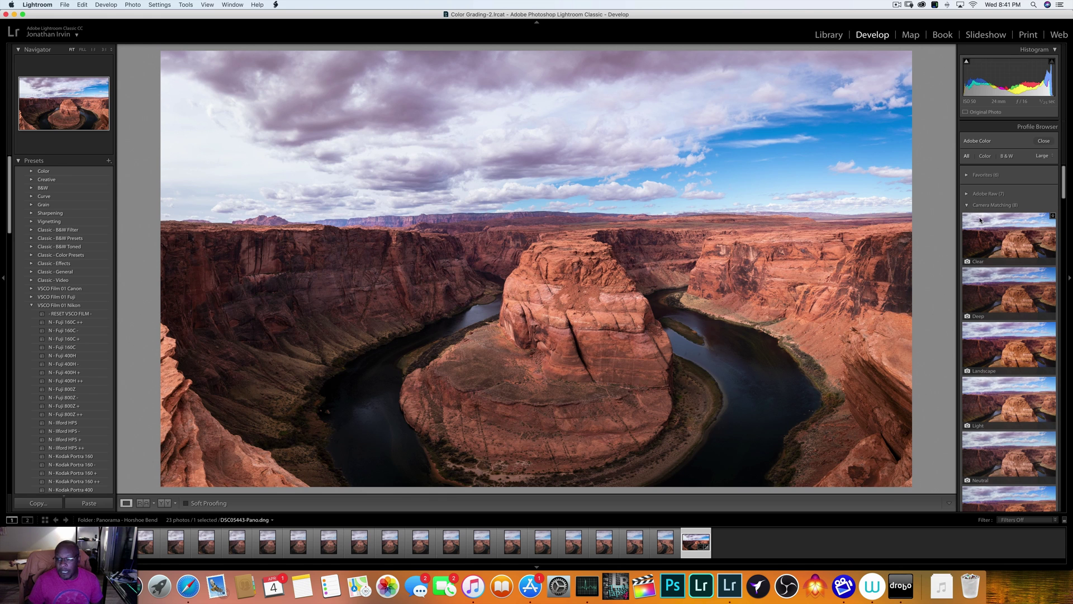
Step: Compare Camera Clear, Deep, Landscape and Light, then settle on Camera Clear
left_click(980, 221)
left_click(967, 206)
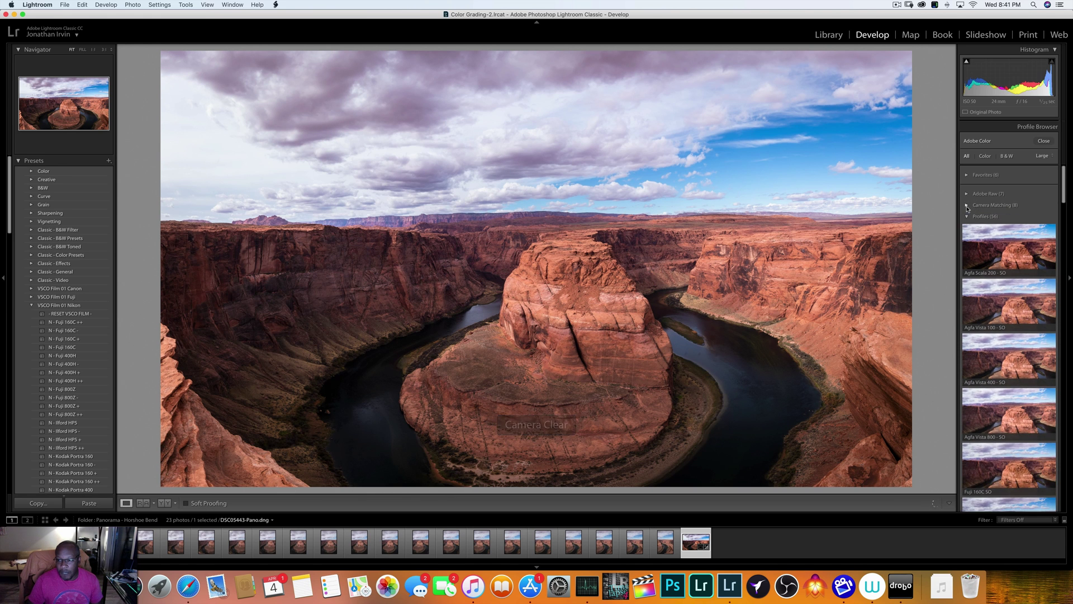
left_click(967, 205)
left_click(993, 305)
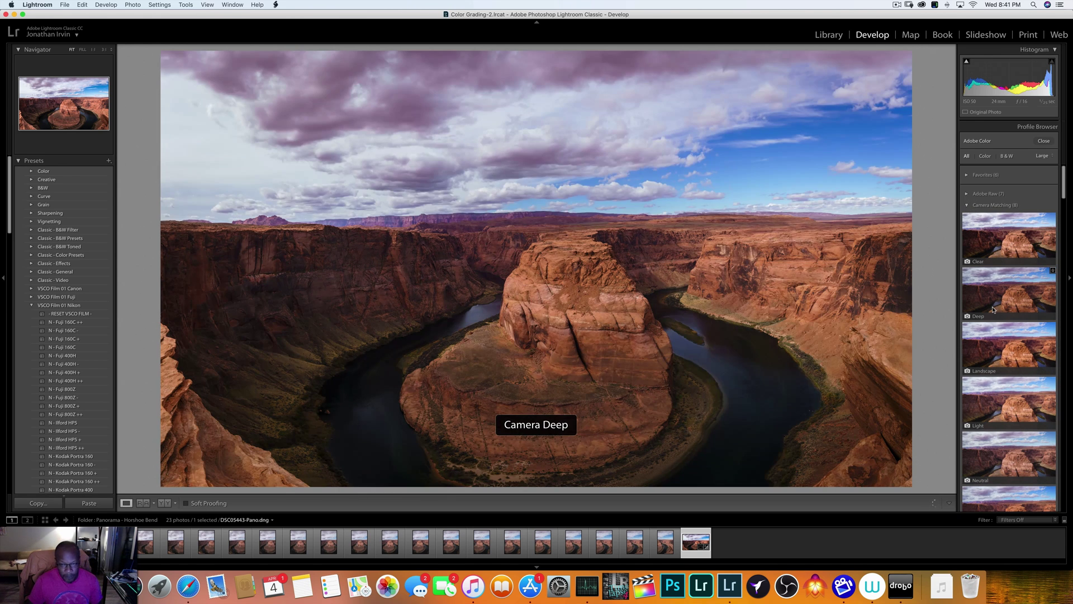
left_click(1006, 249)
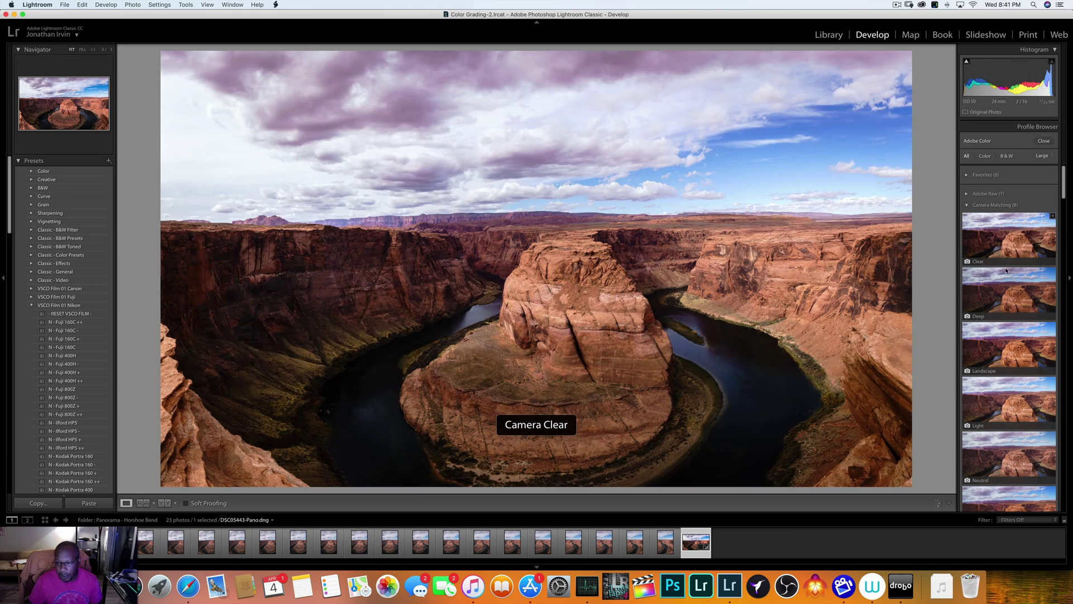
left_click(1006, 293)
left_click(1009, 335)
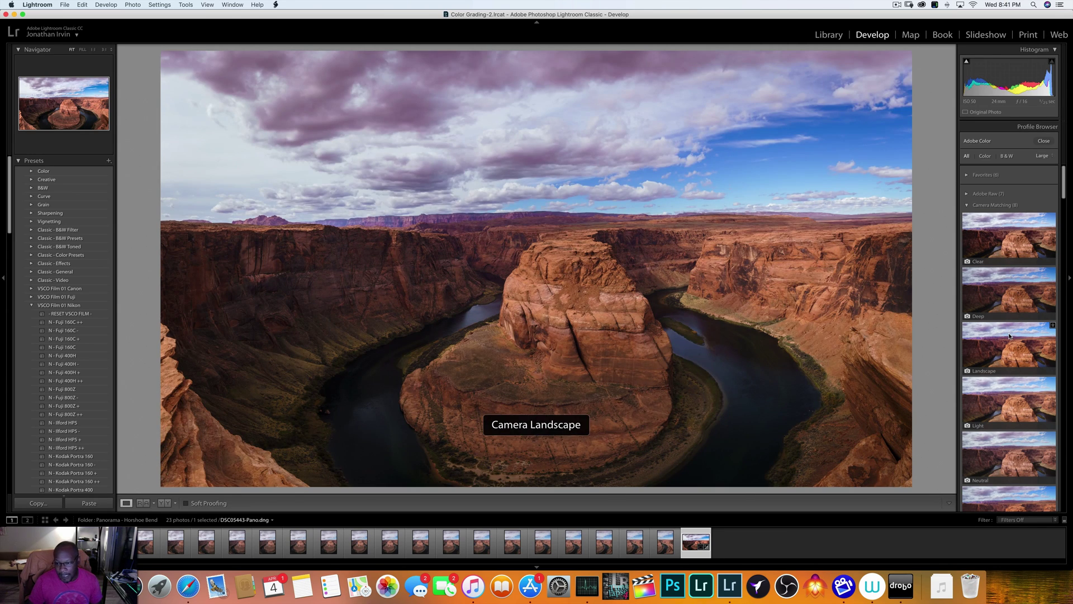
left_click(1009, 401)
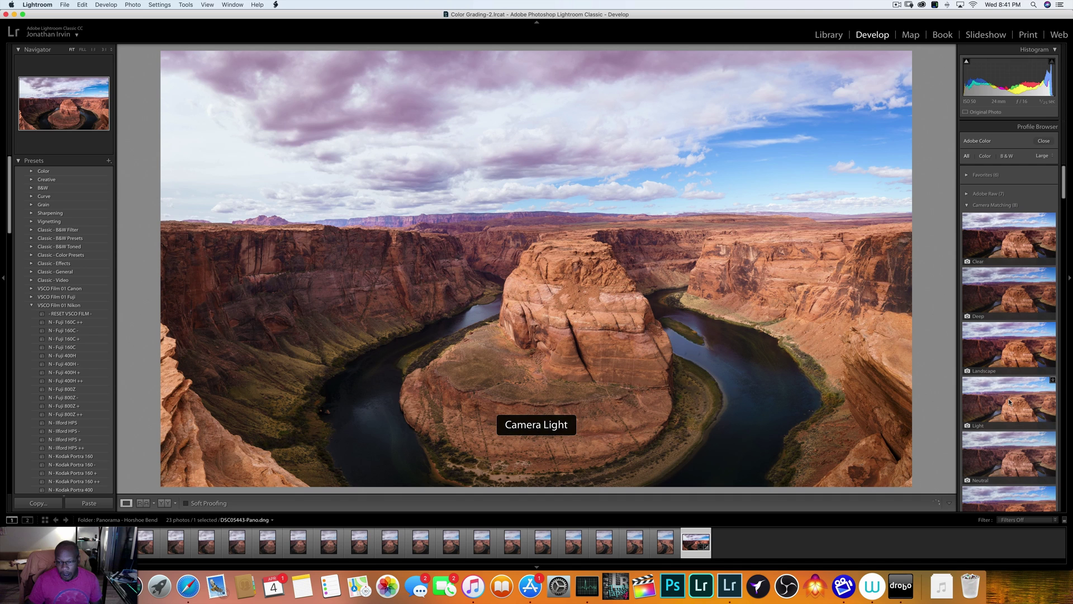
left_click(987, 246)
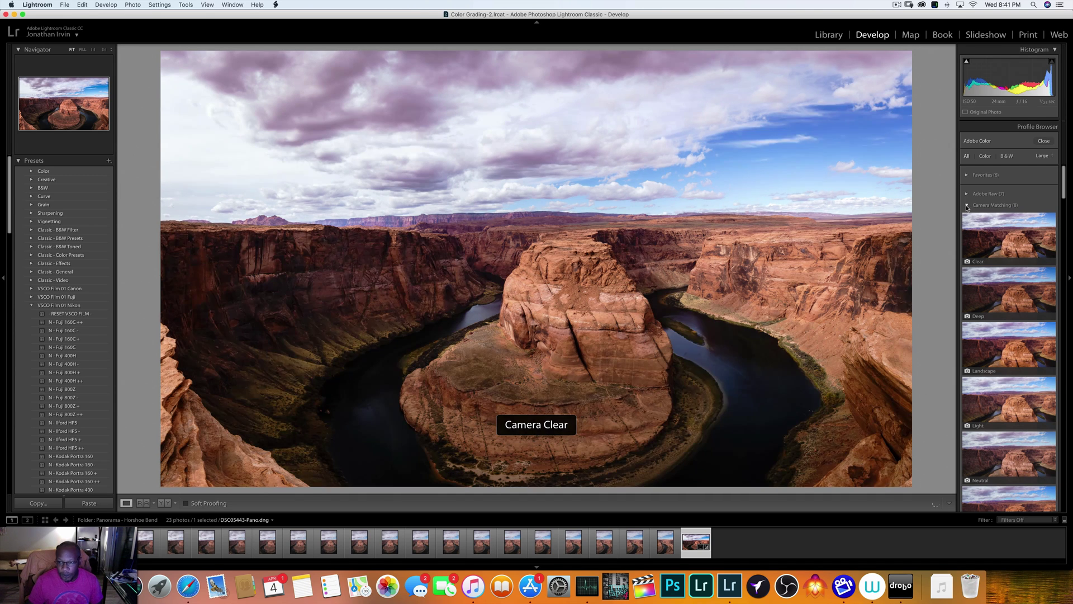
Step: Preview the Agfa Scala 200, Agfa Vista 100 and Agfa Vista 400 - SO film profiles
left_click(967, 206)
left_click(980, 229)
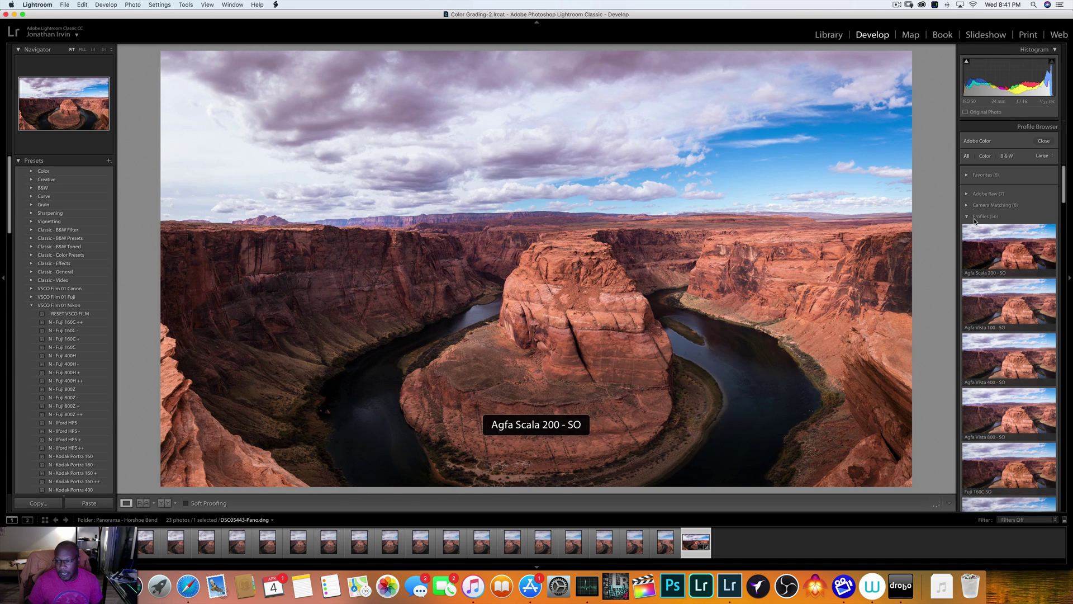
left_click(994, 263)
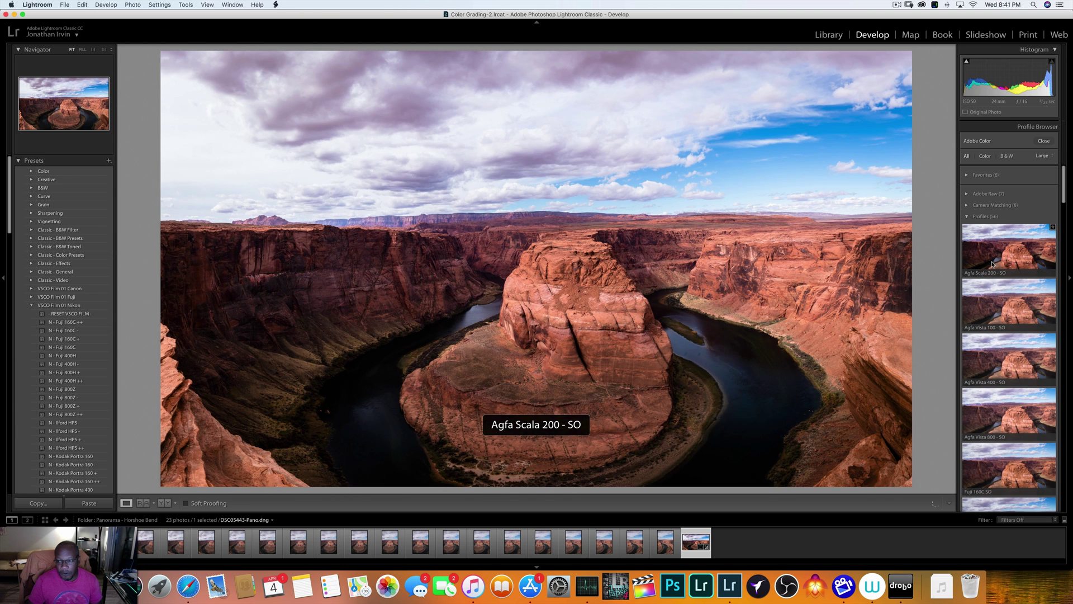
left_click(998, 302)
left_click(1003, 341)
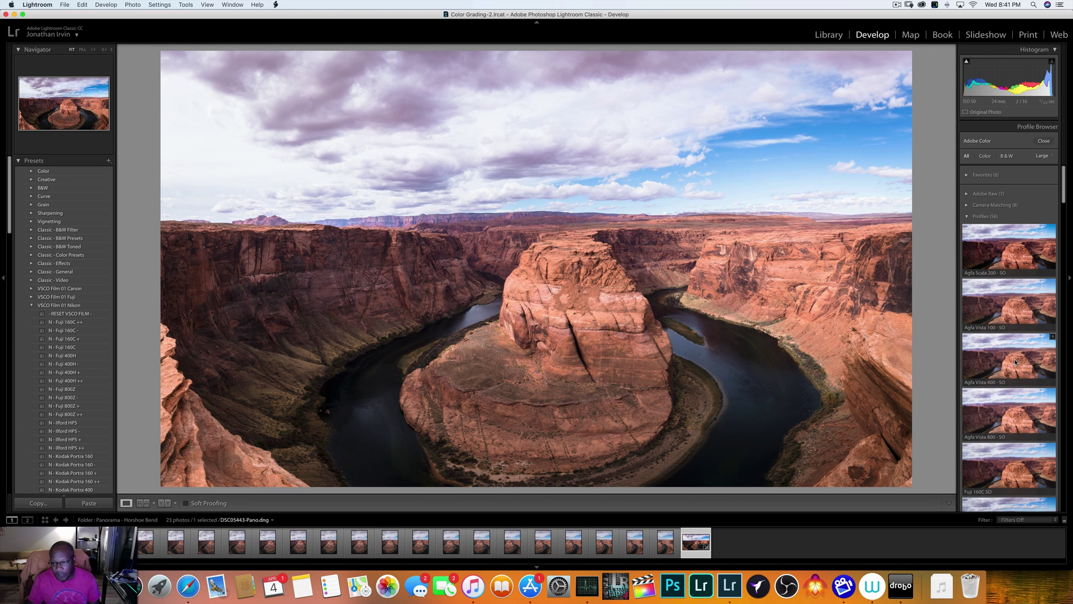
Step: Star Agfa Vista 400 - SO as a favourite and check the Favorites group
left_click(1053, 338)
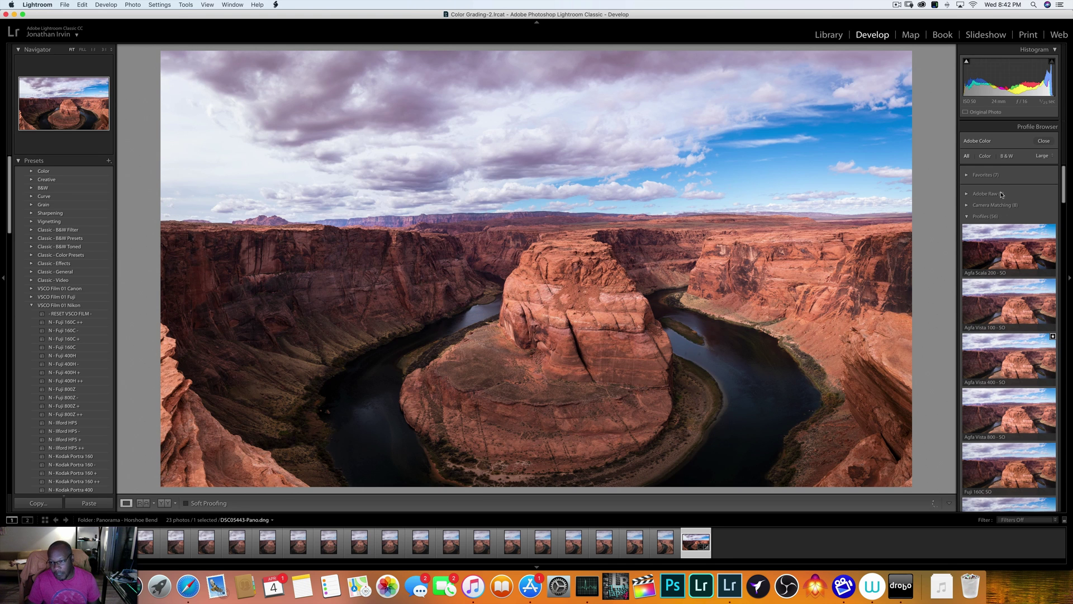
left_click(968, 177)
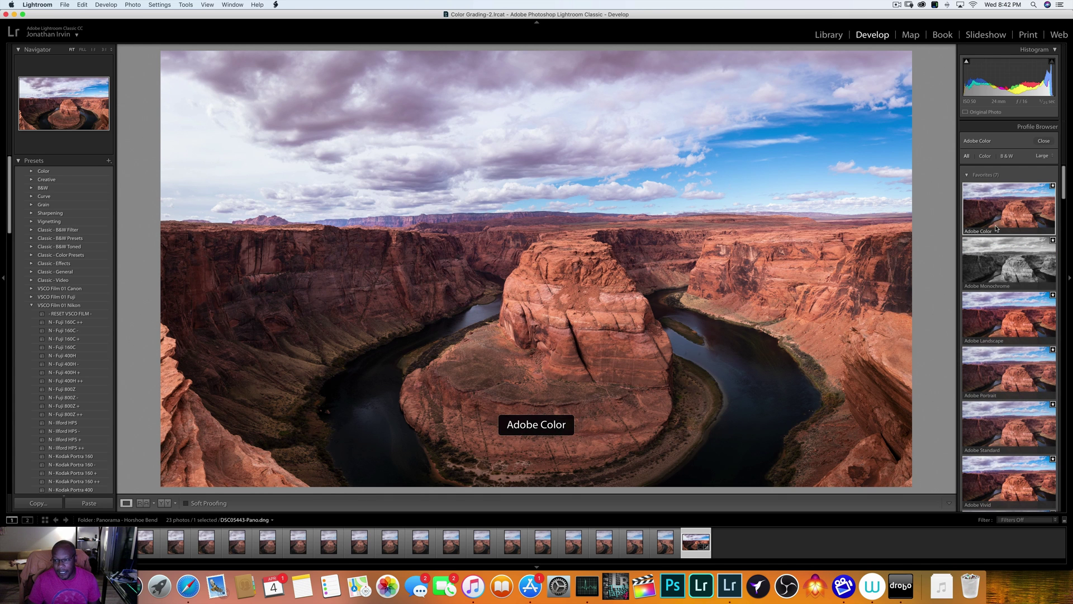
scroll(995, 348, "down", 2)
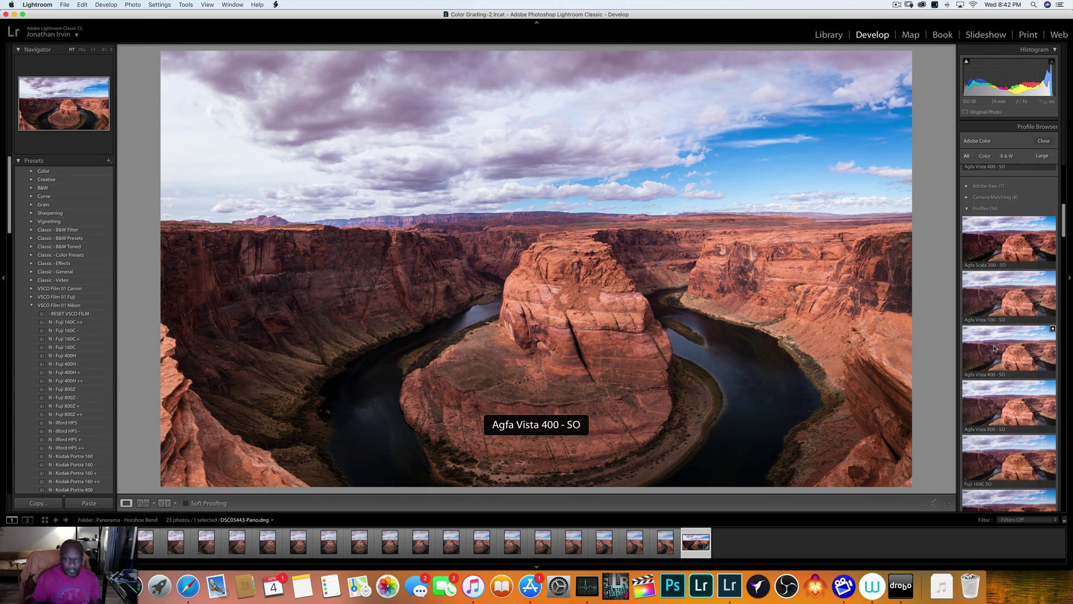
scroll(995, 348, "up", 3)
scroll(994, 348, "up", 3)
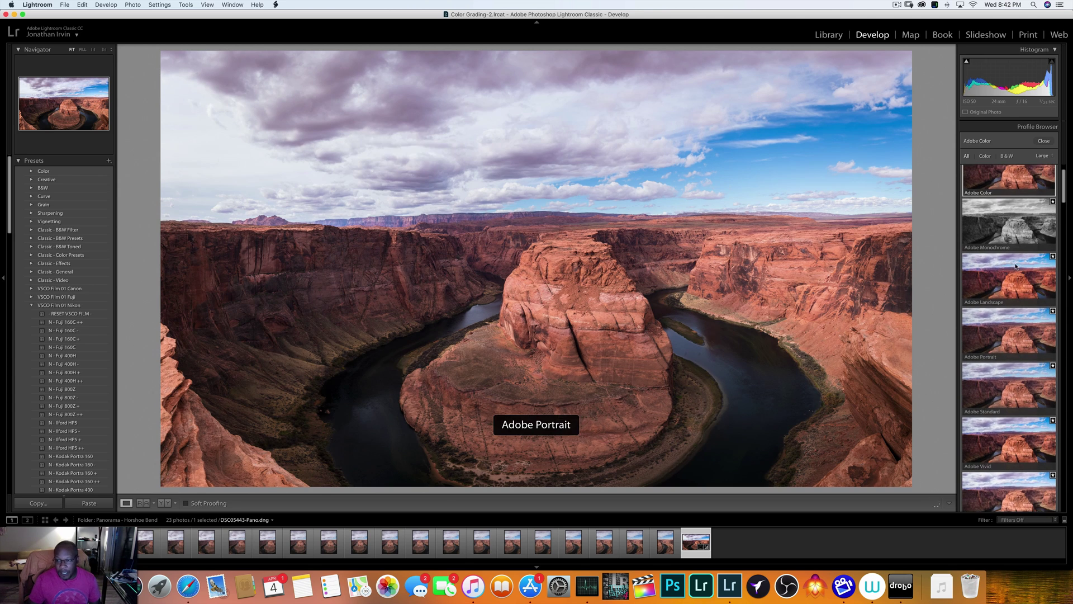
scroll(1028, 208, "down", 1)
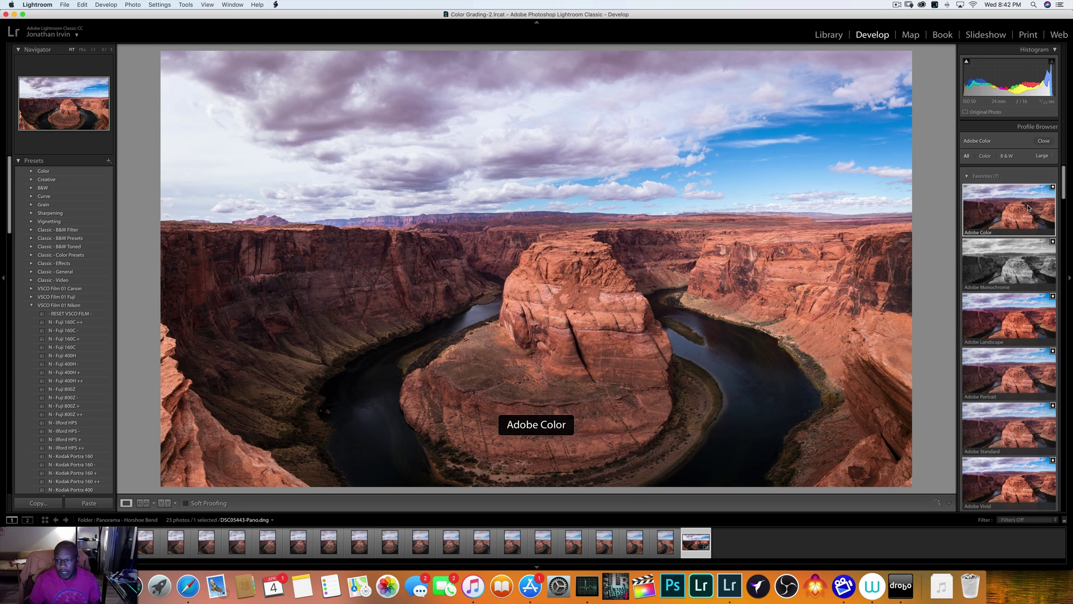
left_click(968, 176)
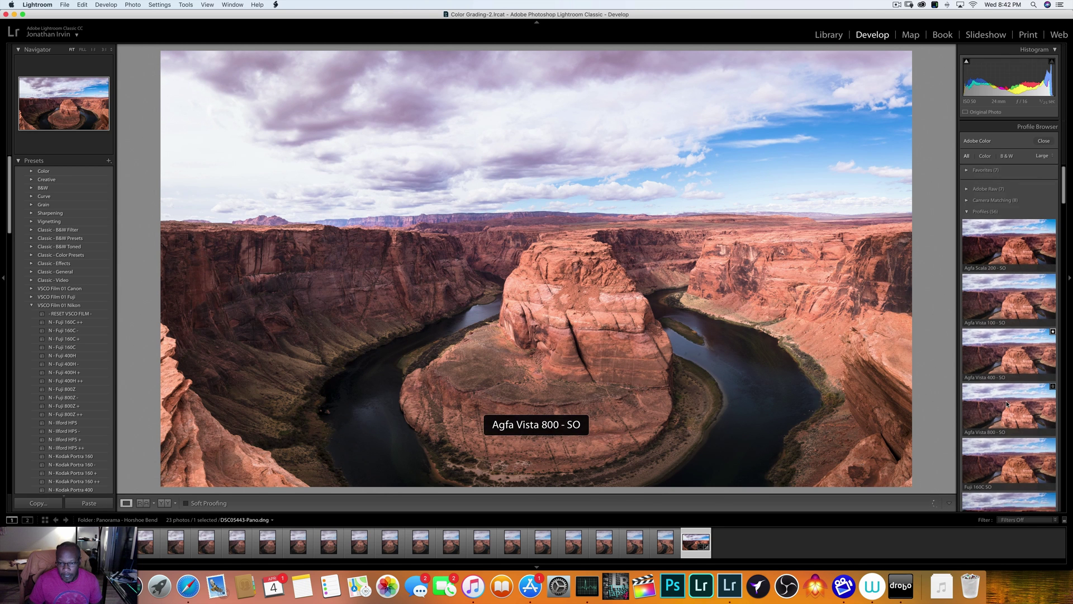
Step: Browse the Fuji film profiles, then collapse the Profiles group
scroll(1007, 401, "down", 5)
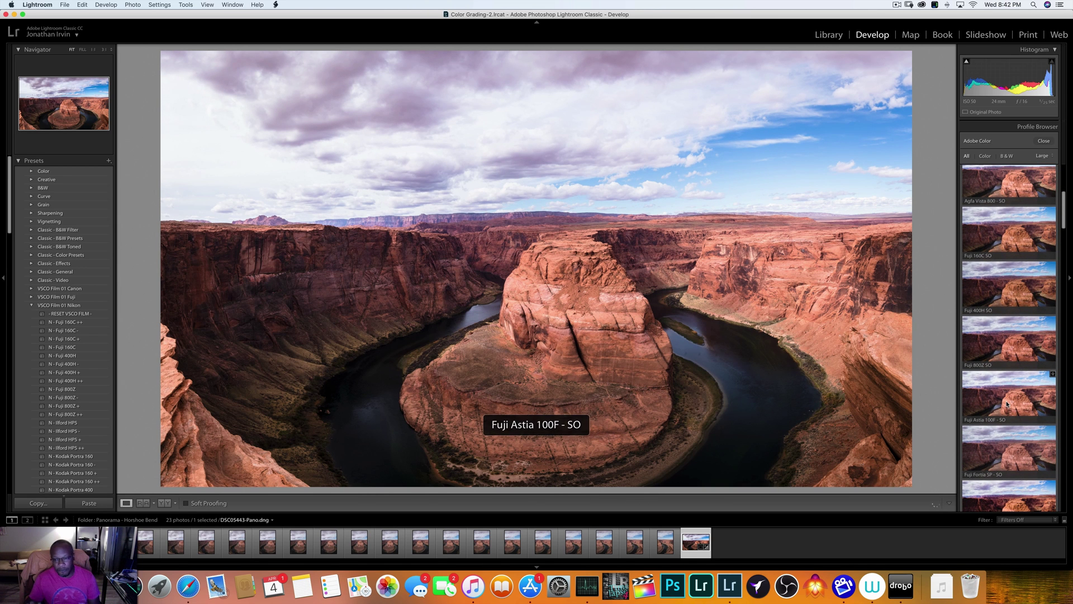
scroll(1007, 404, "down", 2)
scroll(1007, 403, "down", 5)
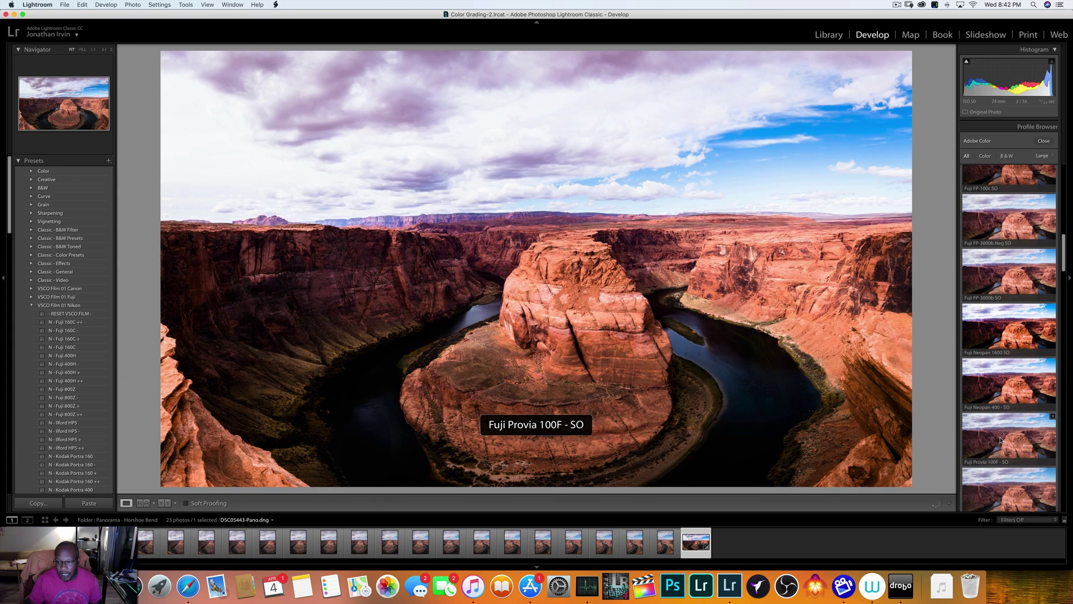
scroll(988, 245, "up", 15)
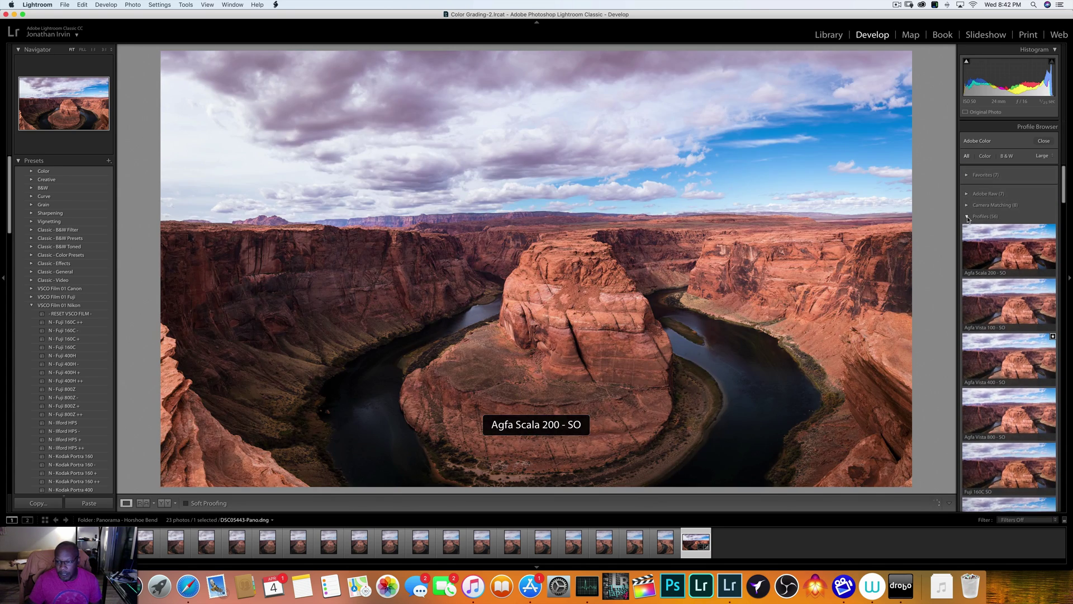
left_click(968, 217)
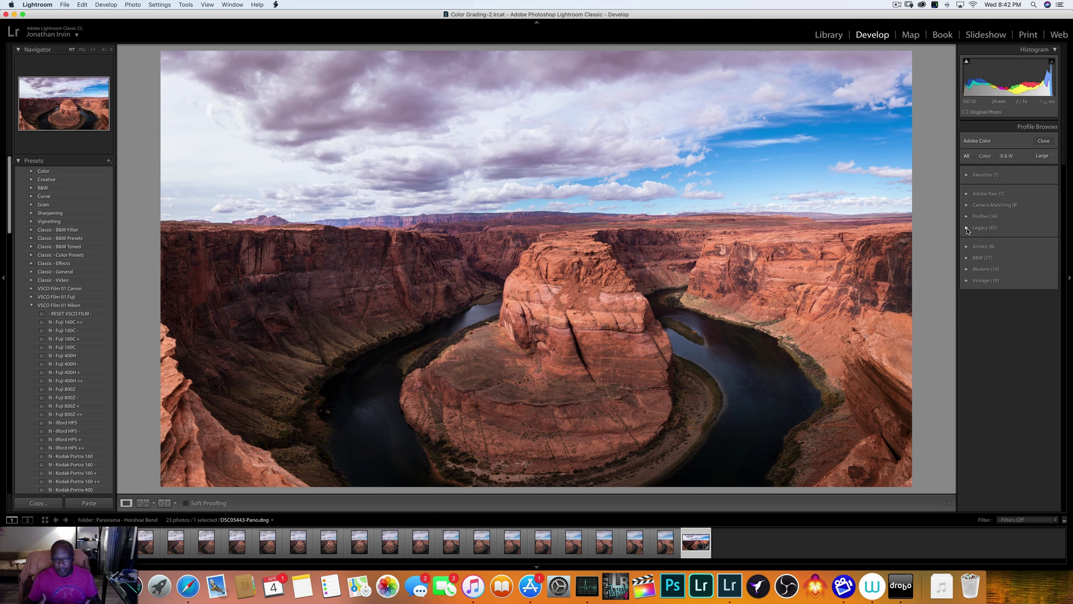
Step: Peek at the Legacy profiles, close the Profile Browser, and return to the Basic panel
left_click(968, 229)
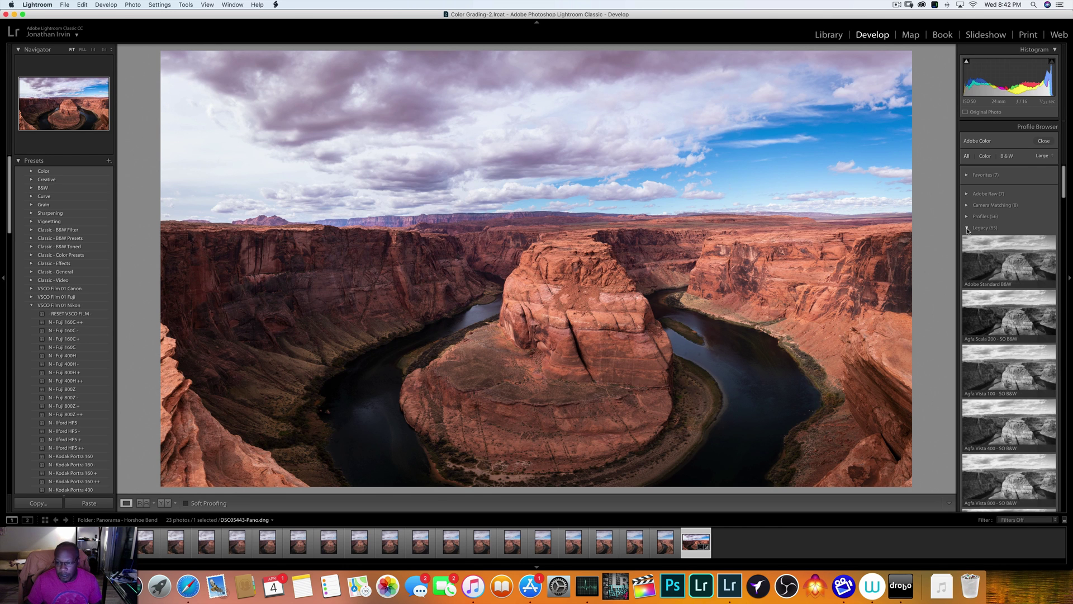
left_click(967, 228)
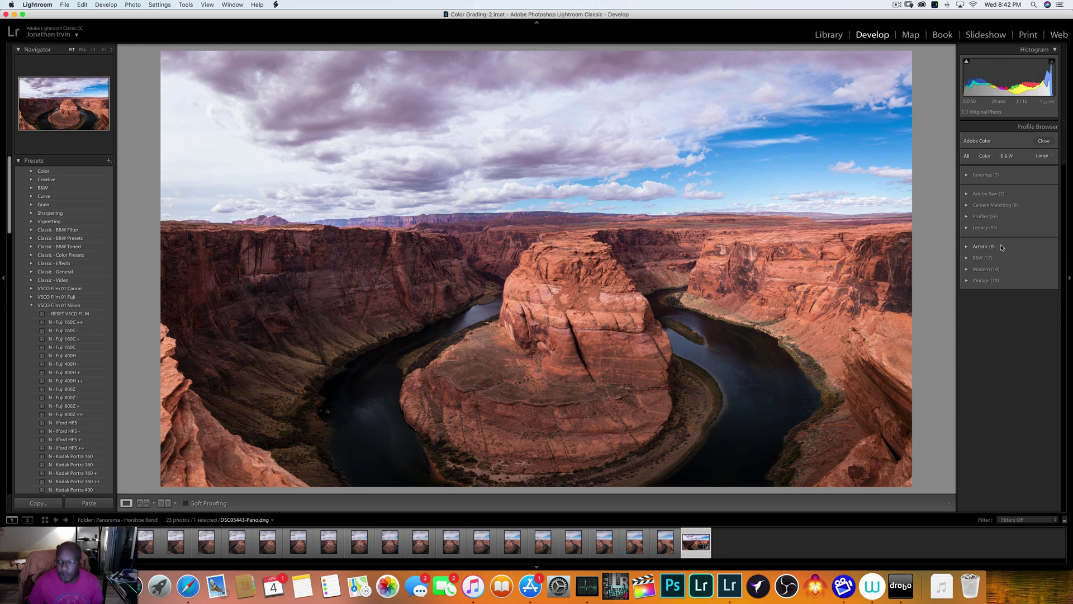
left_click(1044, 141)
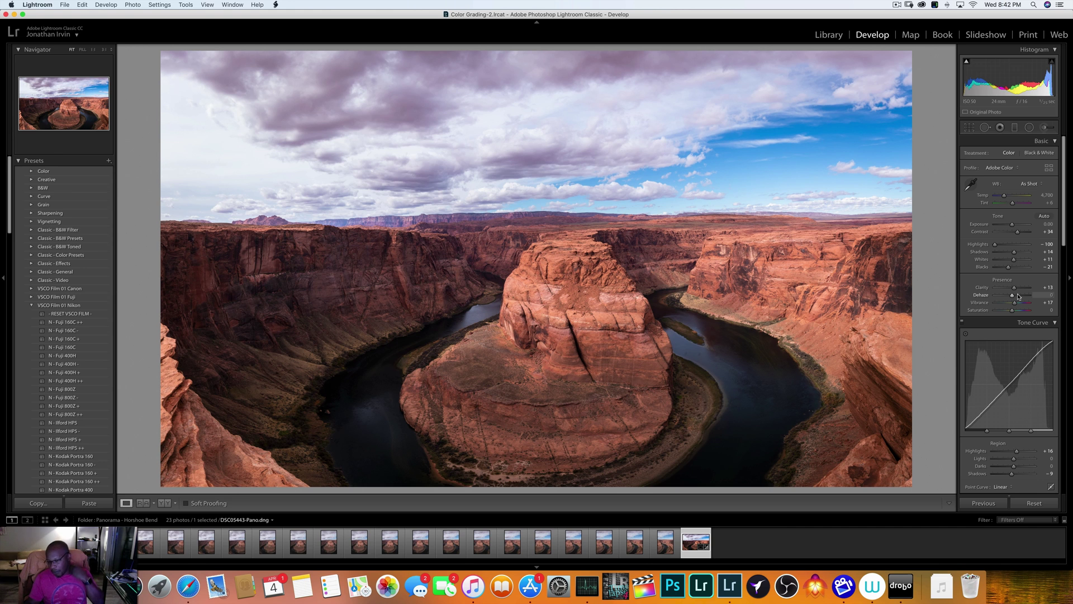
scroll(1019, 355, "down", 10)
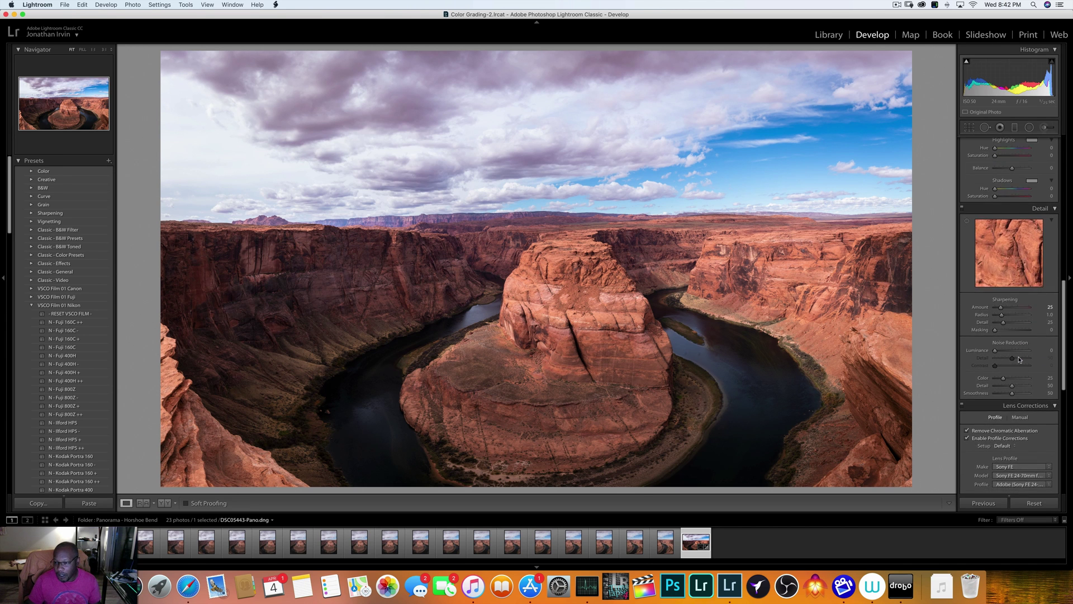
scroll(1019, 357, "down", 8)
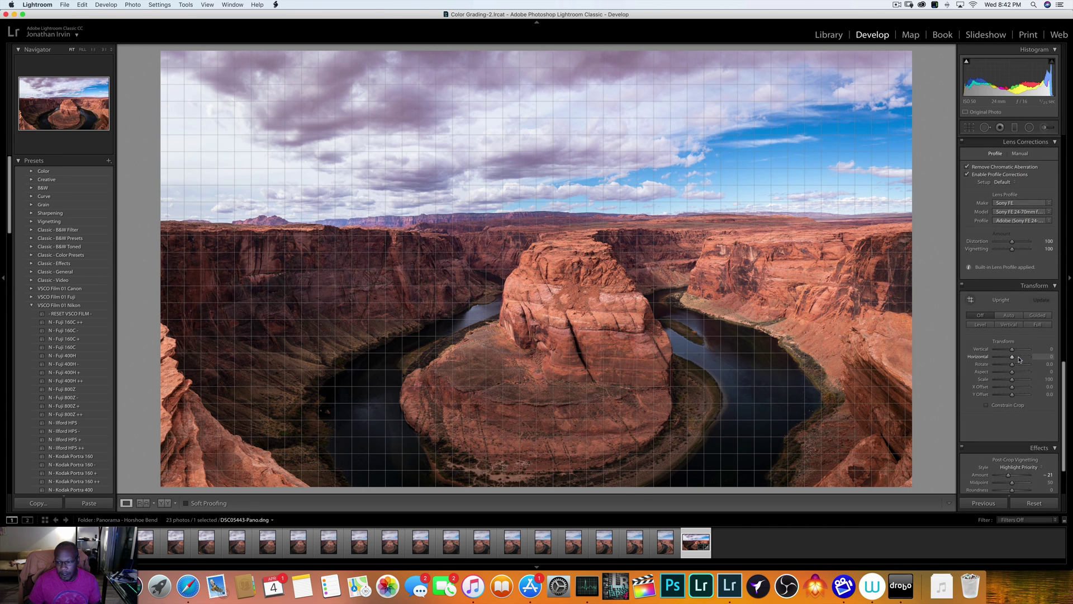
scroll(1018, 352, "up", 15)
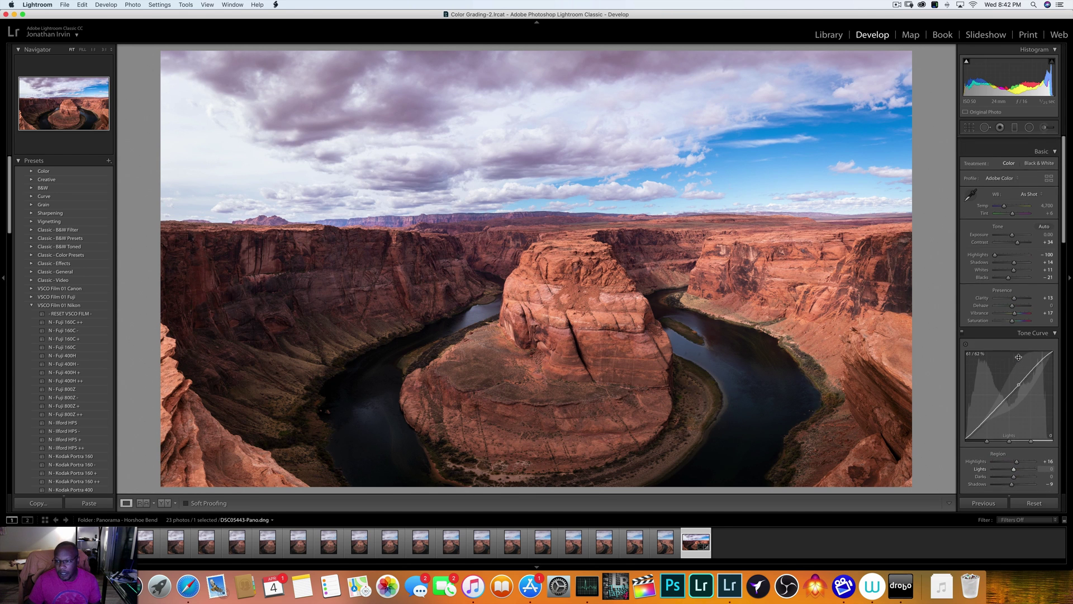